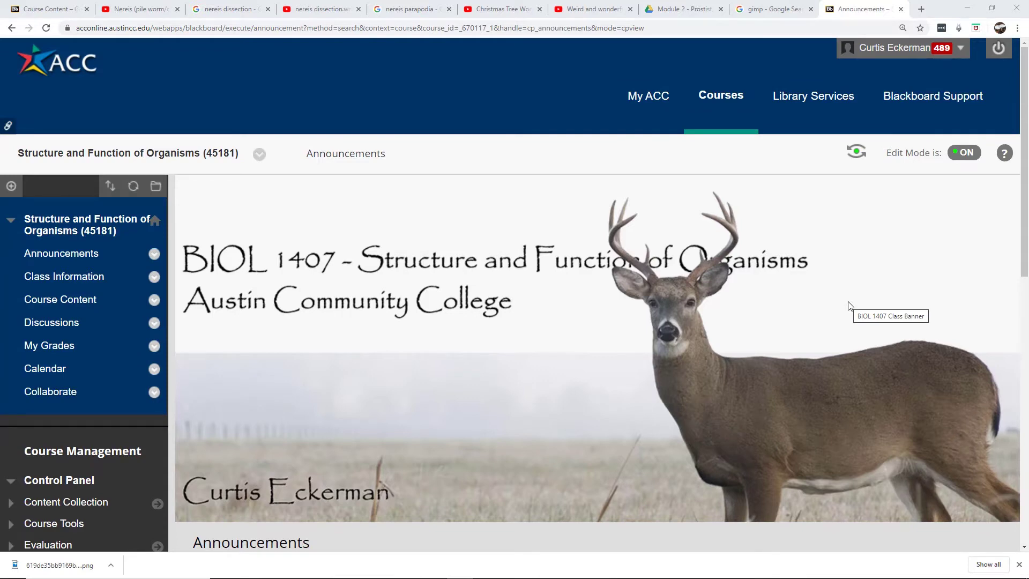
- Open the course's My Grades page and look through its list of graded items
left_click(83, 351)
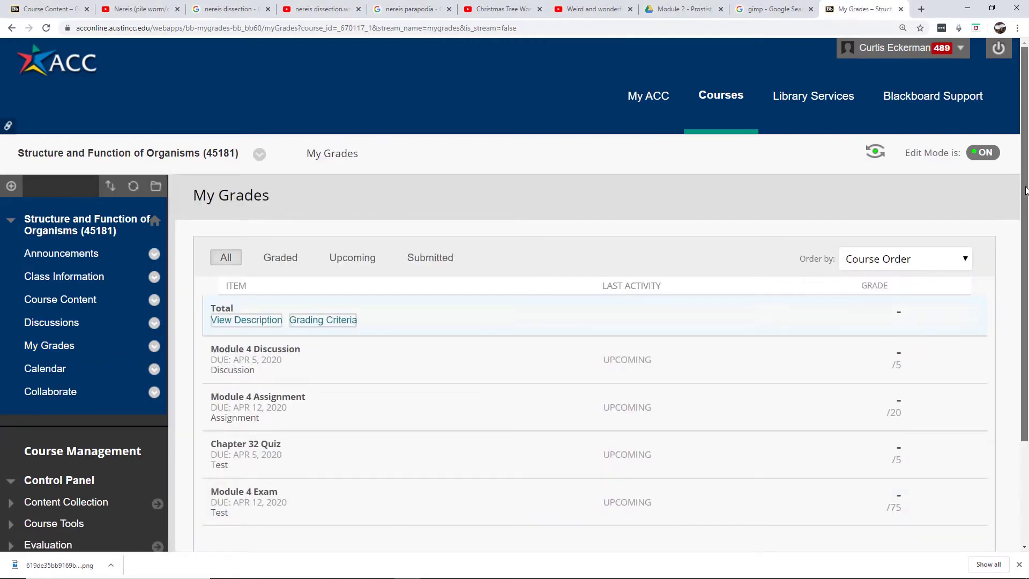
scroll(1025, 190, "down", 2)
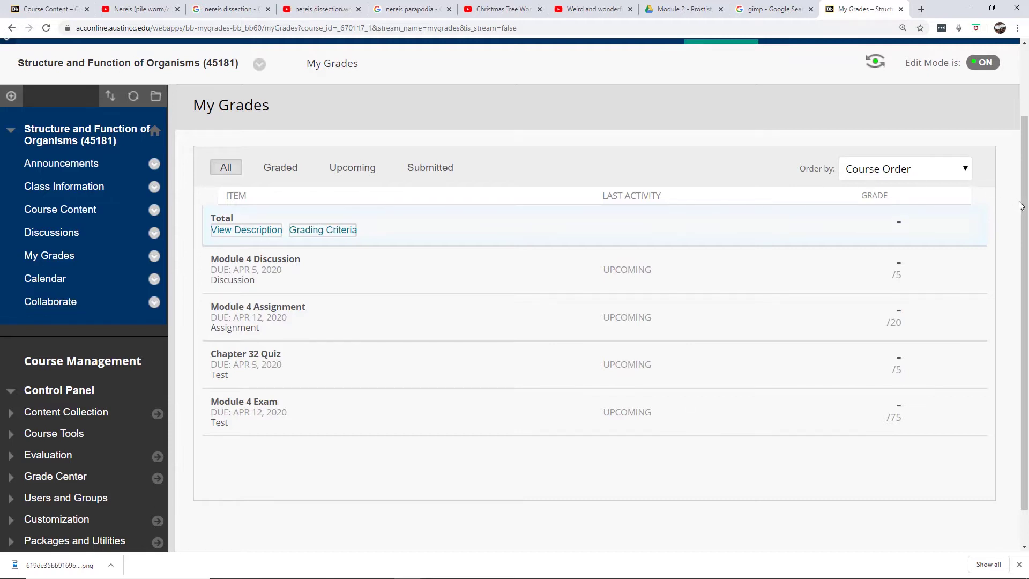
left_click_drag(1021, 204, 1026, 128)
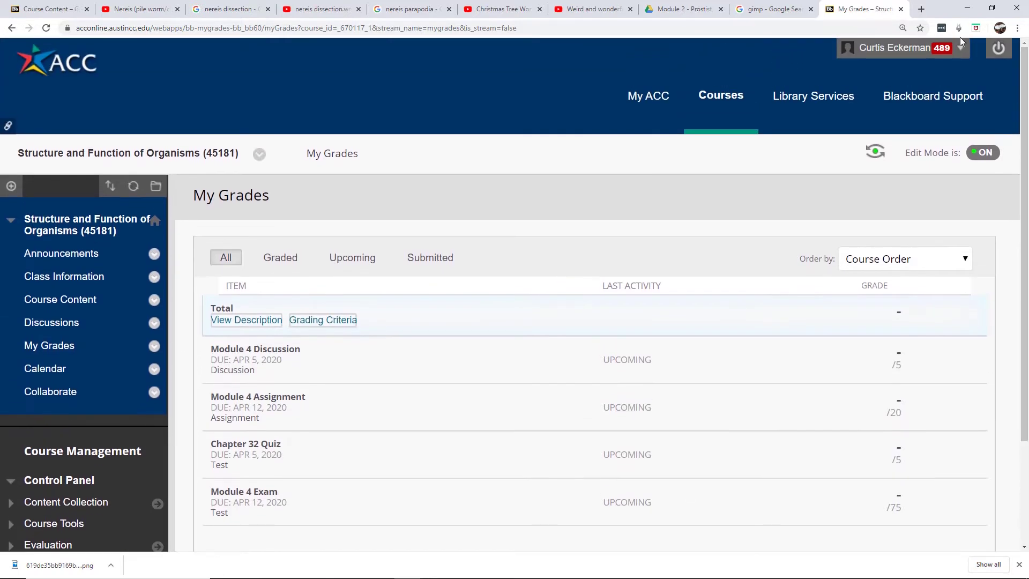
- View the cross-course My Grades overview with the Engaging Students for Learning (Section 1) grades, and return to the course's My Grades page
left_click(961, 52)
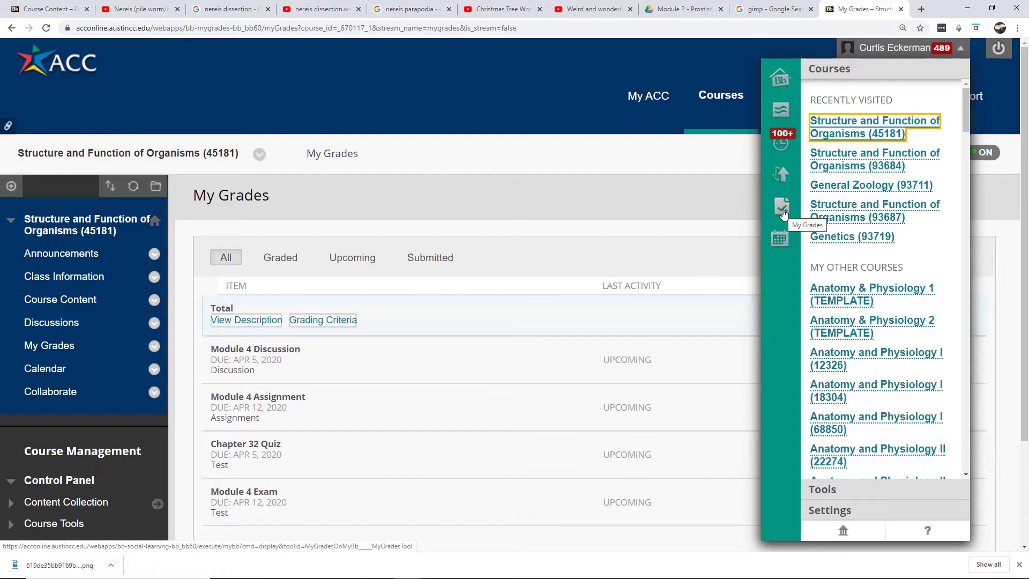
left_click(783, 212)
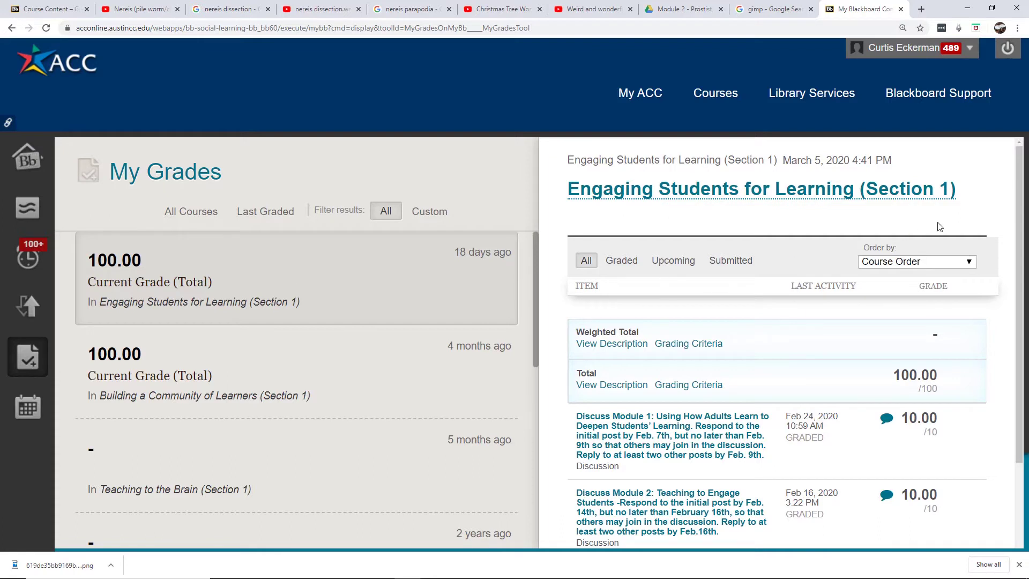
mouse_move(1018, 201)
left_mouse_down()
mouse_move(1021, 325)
mouse_move(1022, 213)
left_mouse_up()
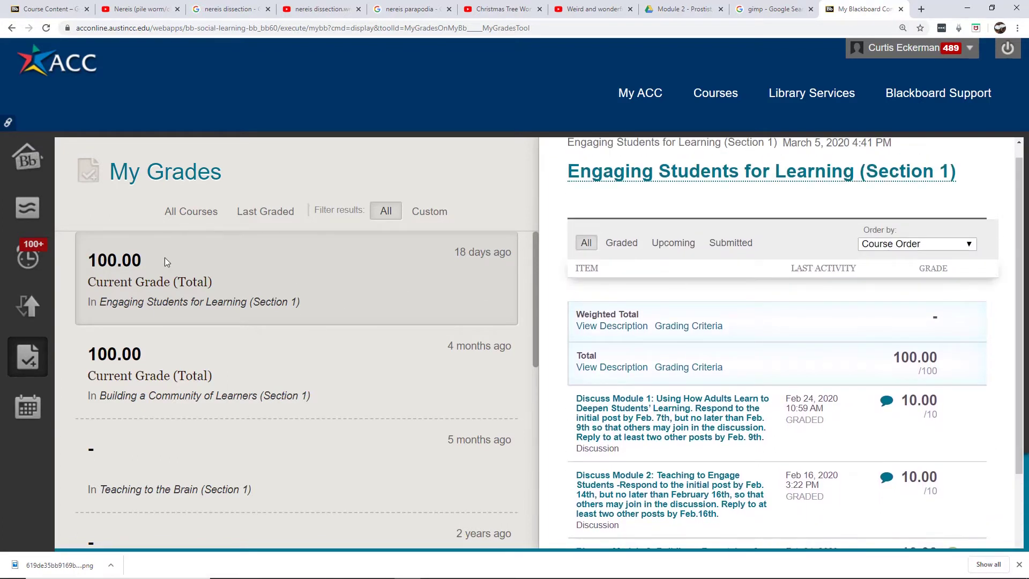
left_click_drag(165, 262, 91, 265)
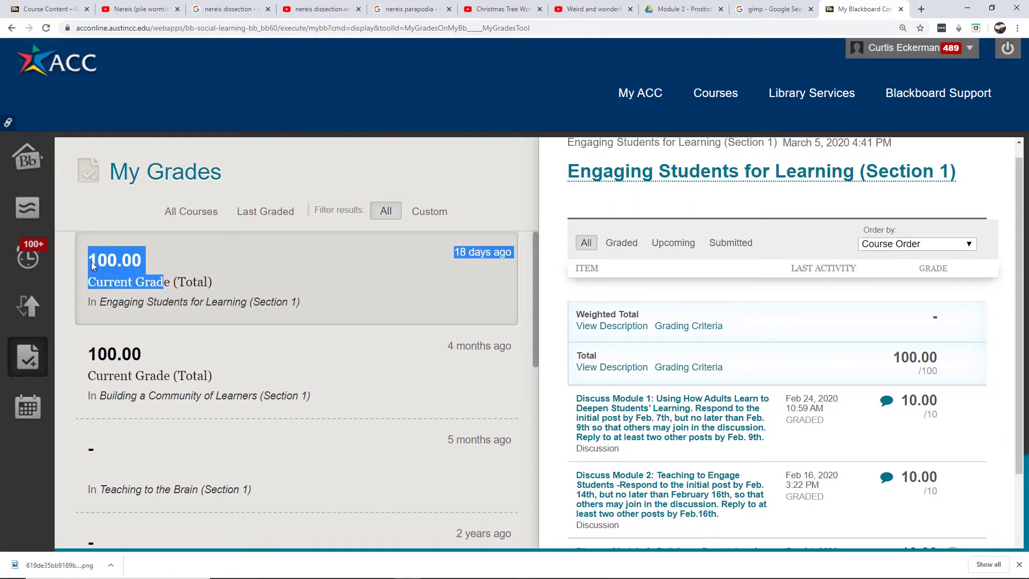
left_click(214, 259)
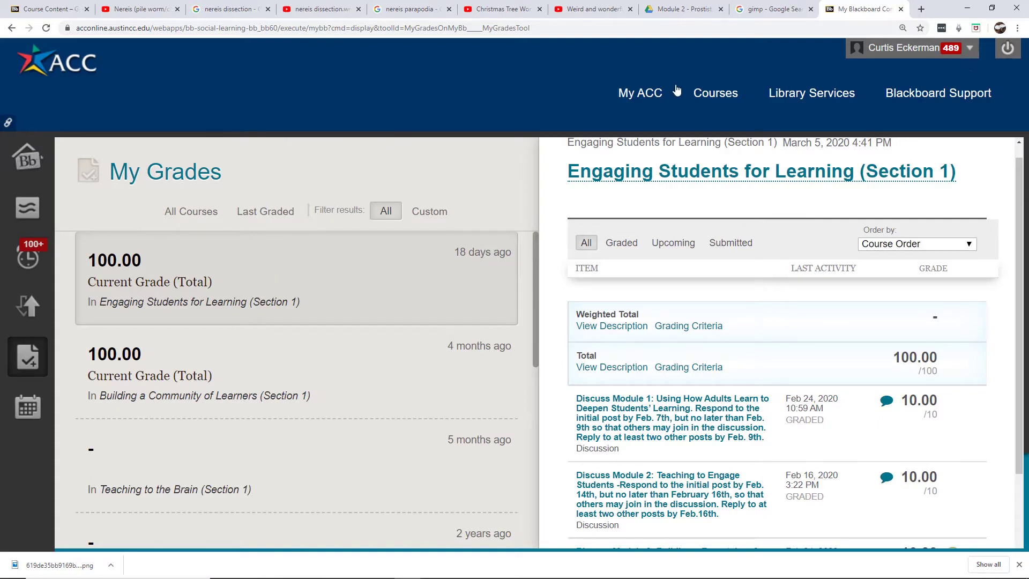
left_click(13, 27)
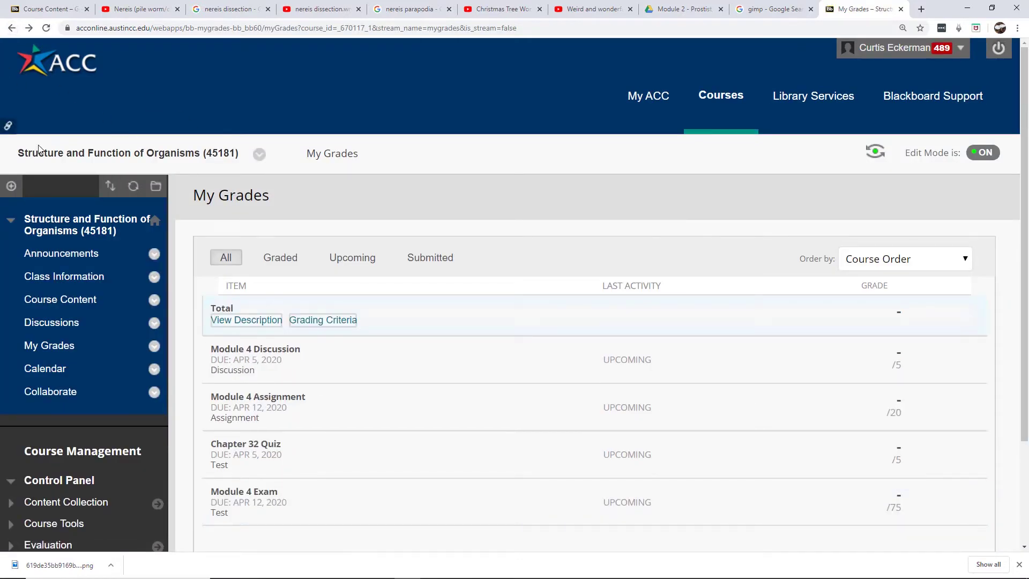
- Open the Full Grade Center from the course management area and look across its Module 4 grade columns
left_click_drag(1028, 143, 1028, 245)
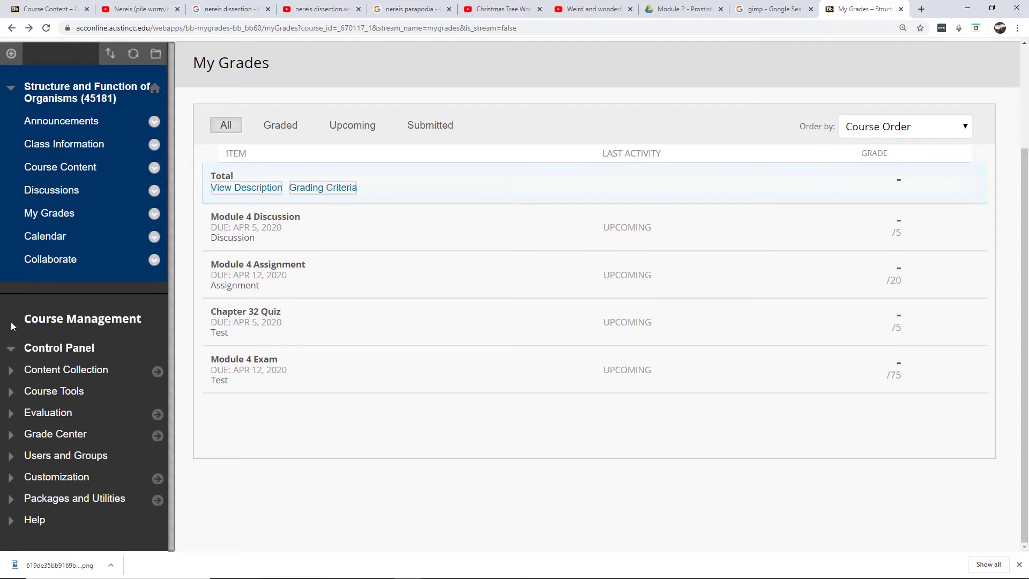
left_click_drag(24, 321, 141, 319)
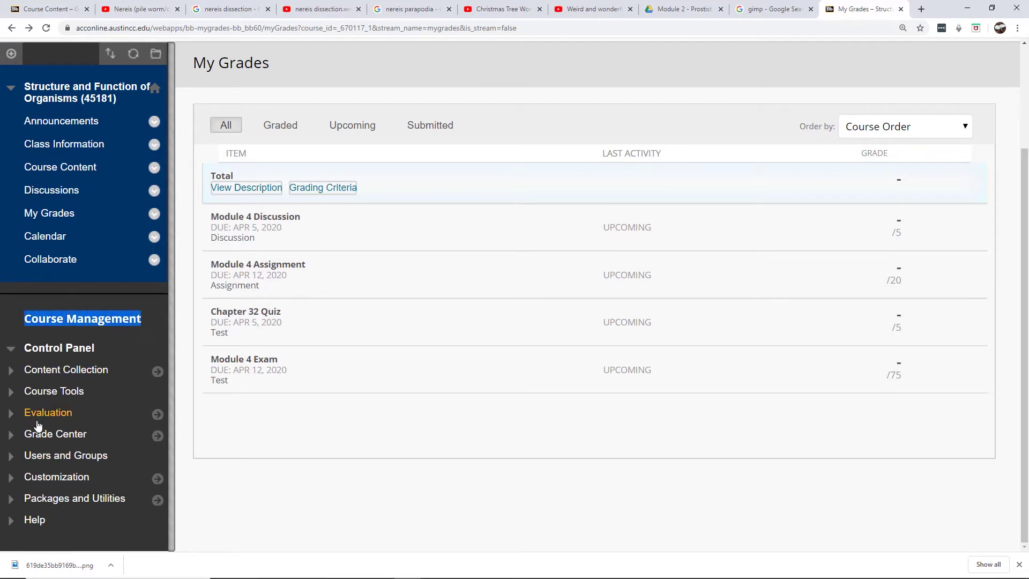
left_click(13, 438)
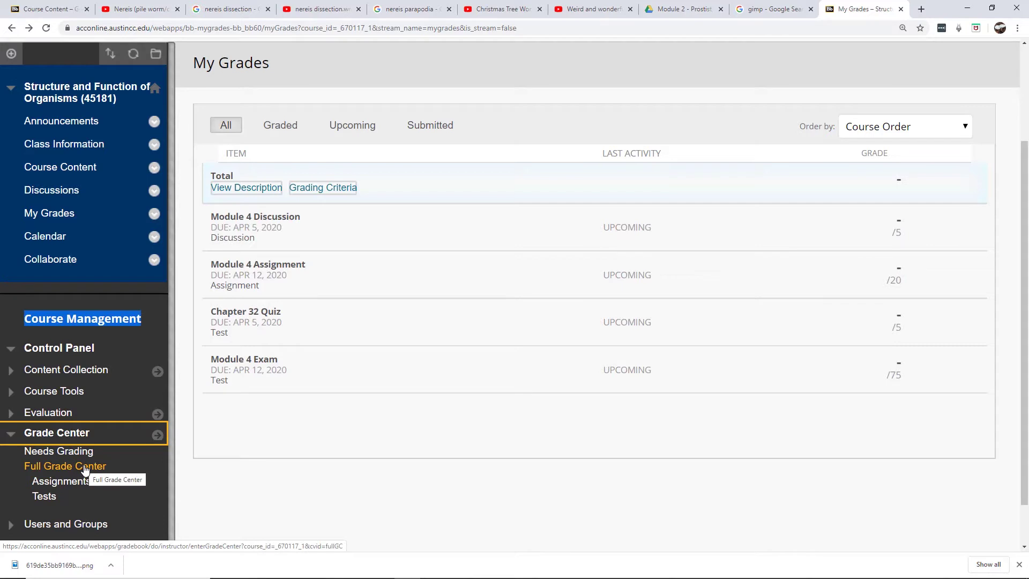
left_click(67, 468)
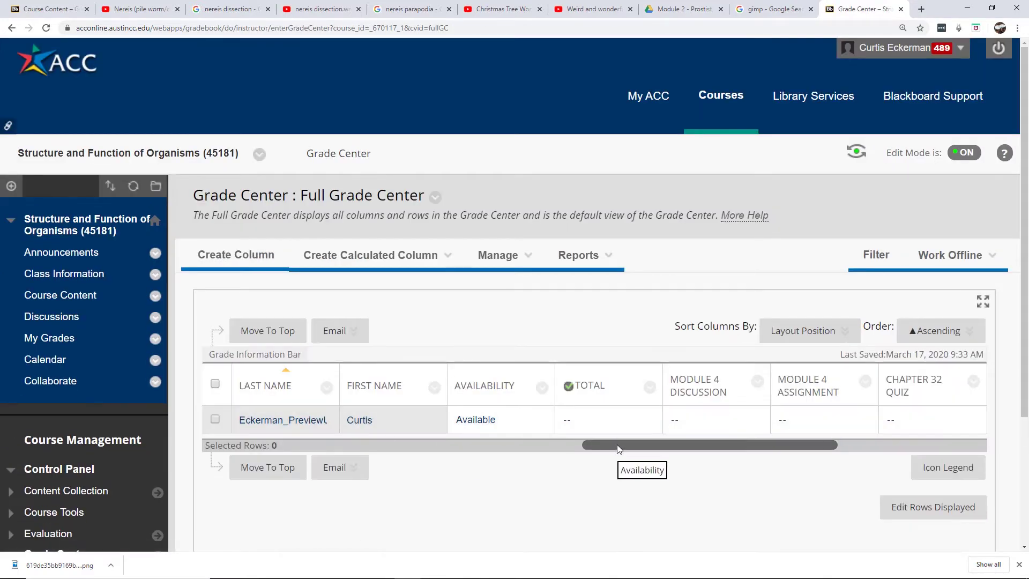
left_click_drag(617, 446, 655, 451)
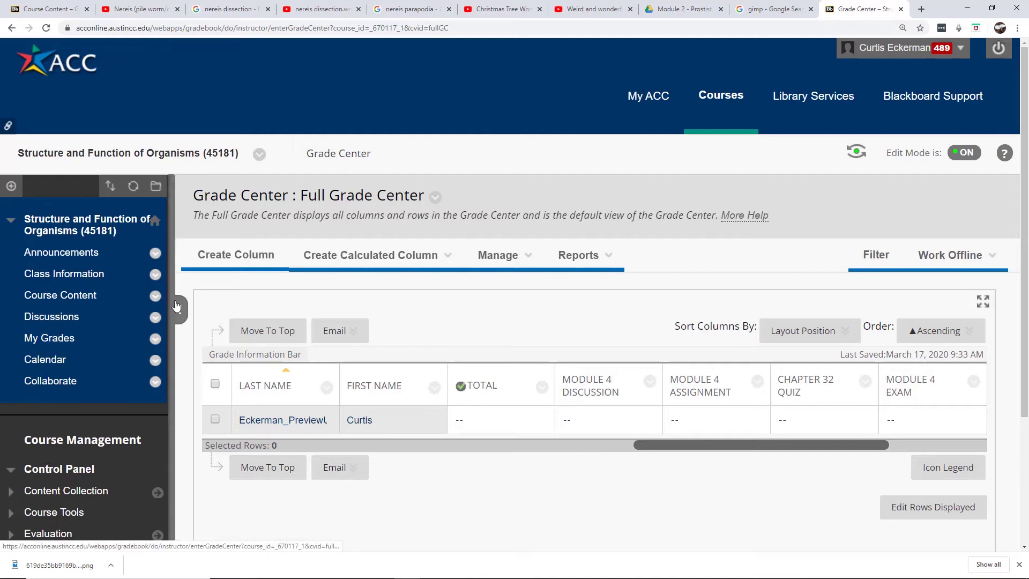
left_click(959, 255)
- View the Grade Center's Assignments view and its Tests view, looking across all the test columns
scroll(1014, 317, "down", 3)
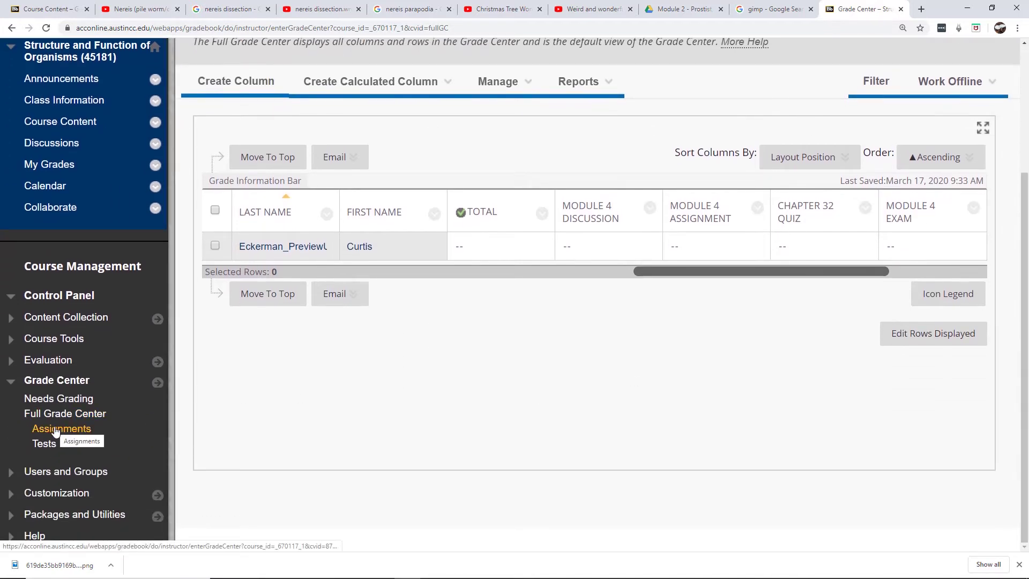
left_click(56, 429)
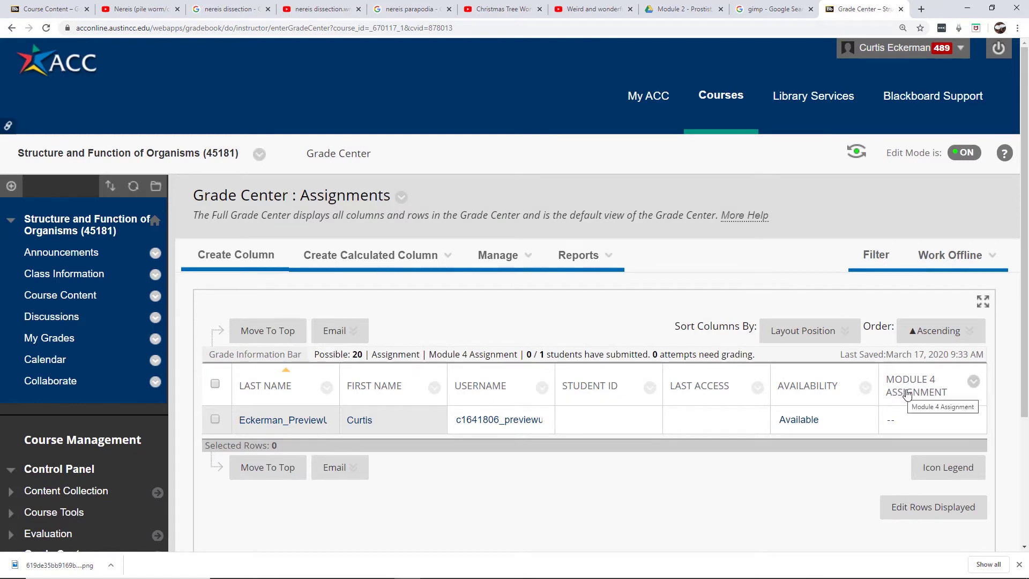
scroll(120, 348, "down", 3)
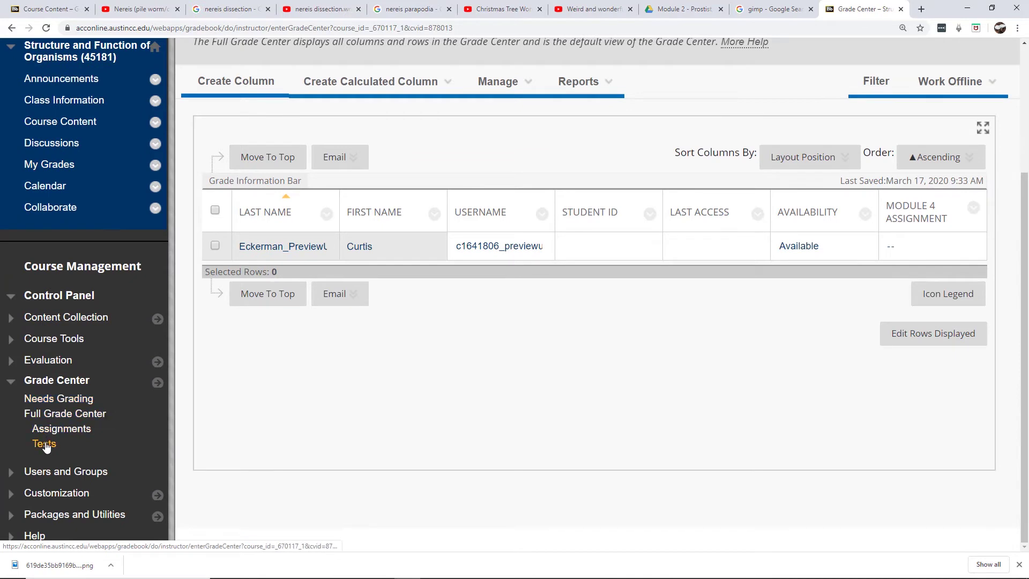
left_click(46, 442)
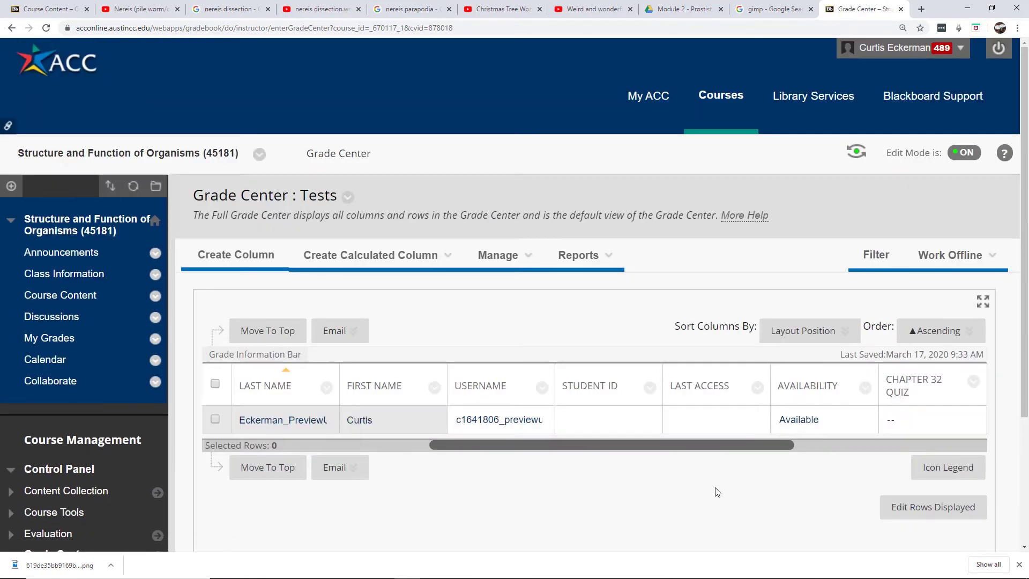
left_click_drag(759, 442, 877, 451)
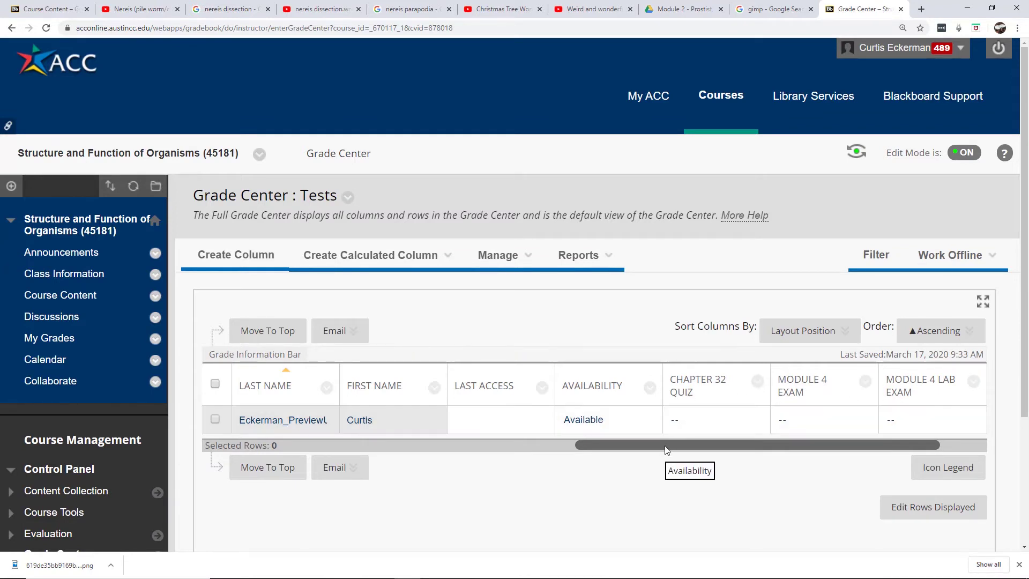
left_click_drag(678, 445, 409, 457)
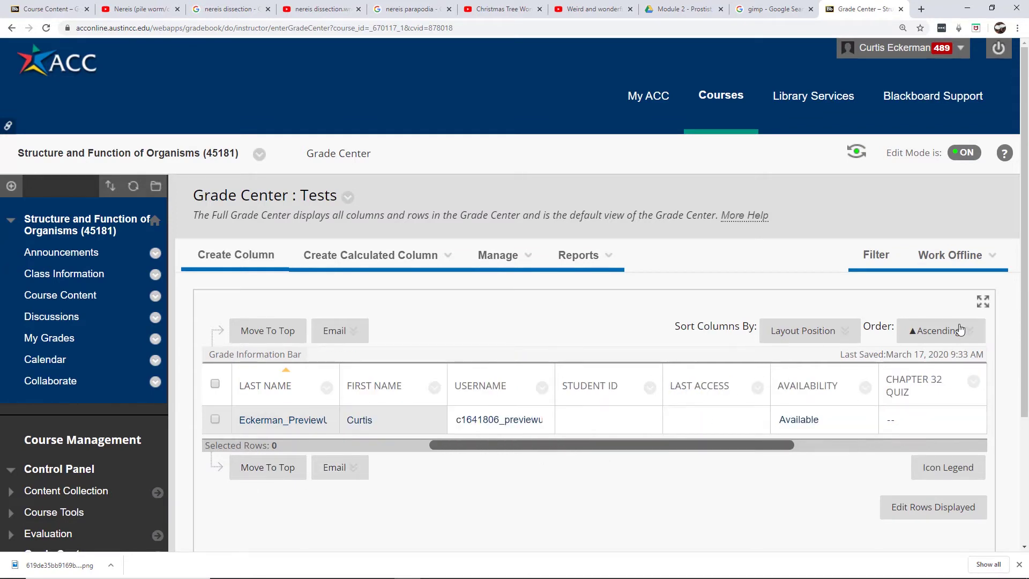
- Remove the Tests and Assignments smart views from the Grade Center favorites and return to the Grade Center
scroll(1026, 270, "down", 2)
left_click_drag(1027, 270, 1011, 327)
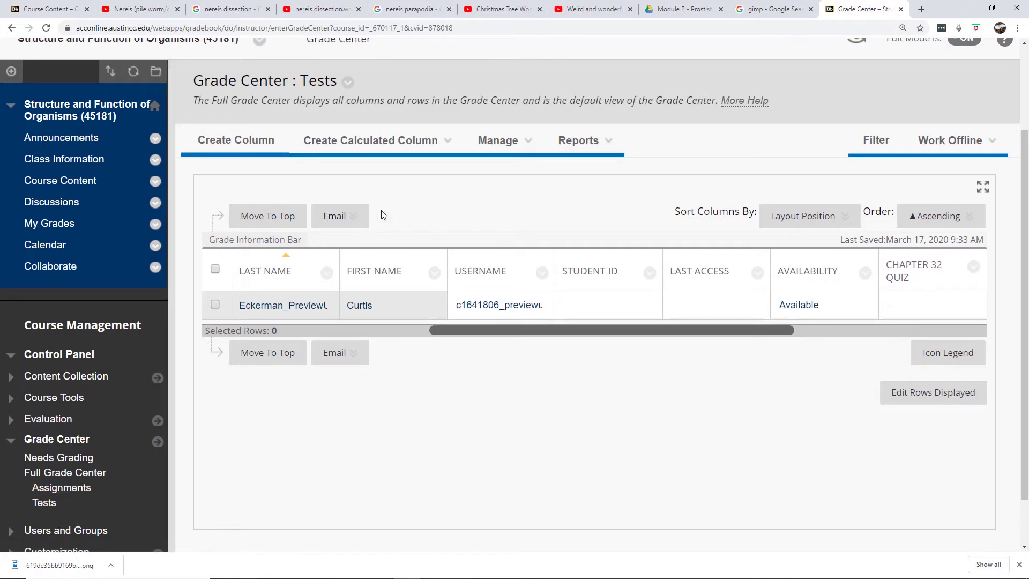
left_click(511, 141)
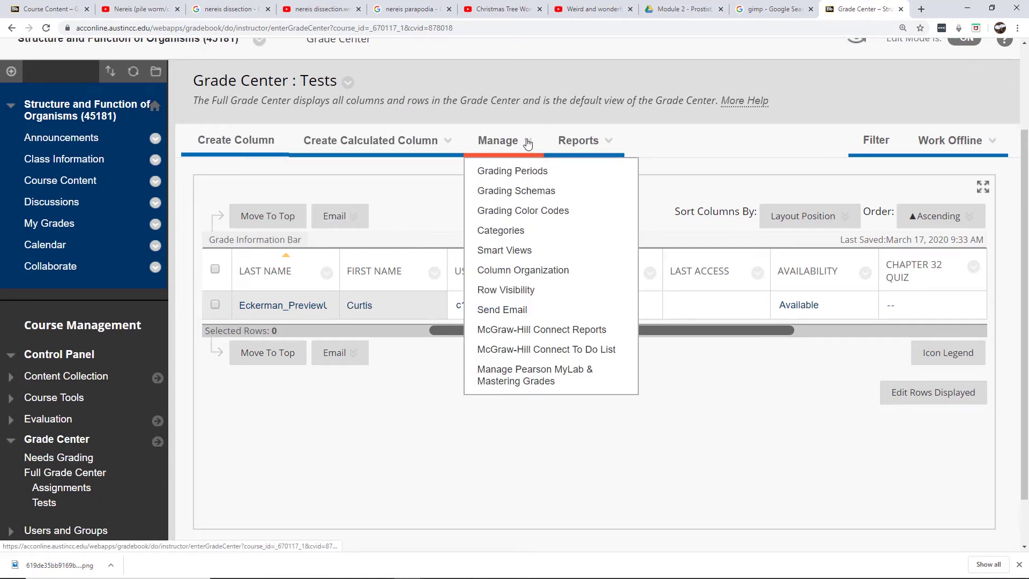
left_click(500, 251)
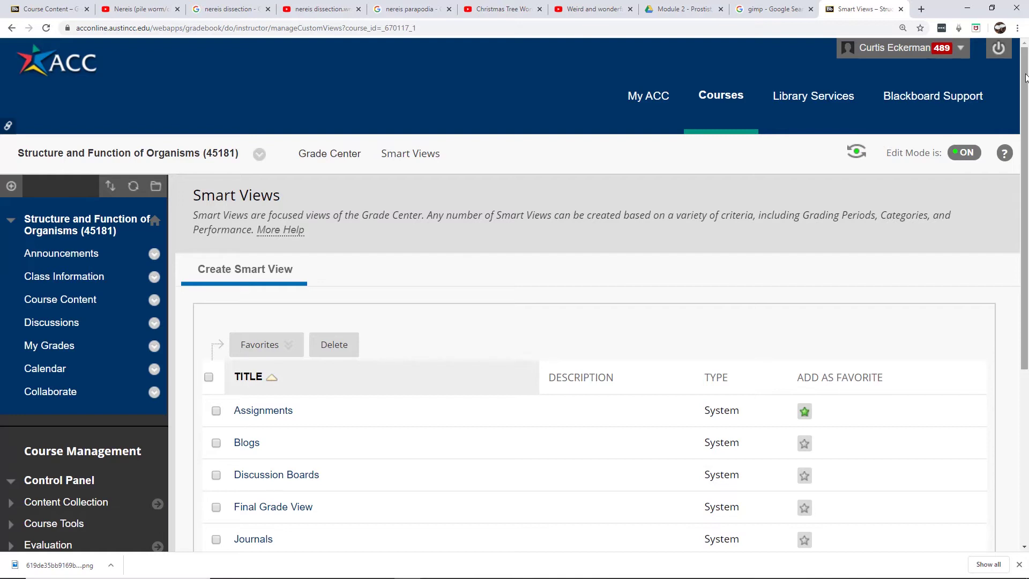
left_click_drag(1025, 77, 1013, 197)
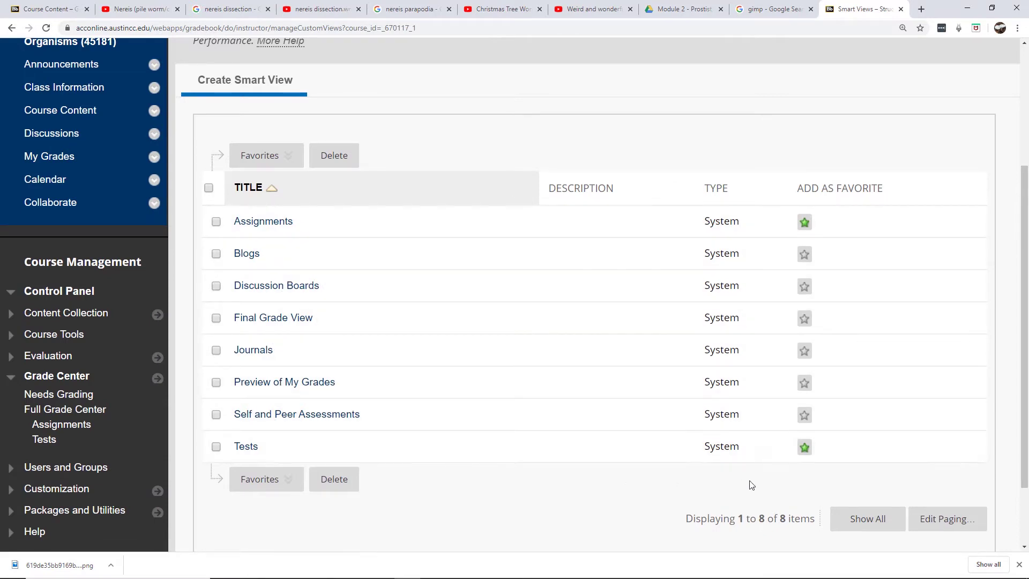
left_click(803, 454)
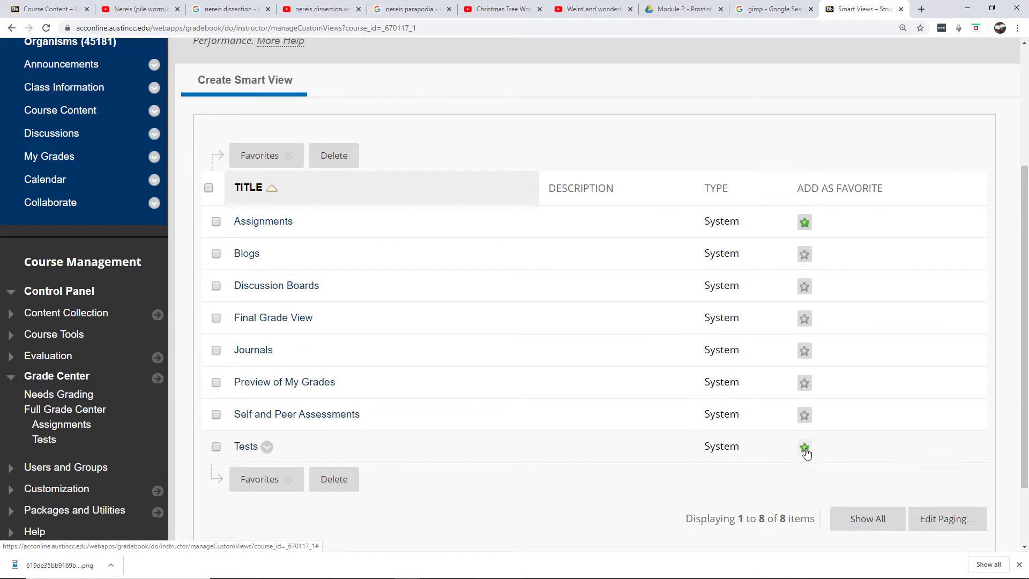
left_click(805, 223)
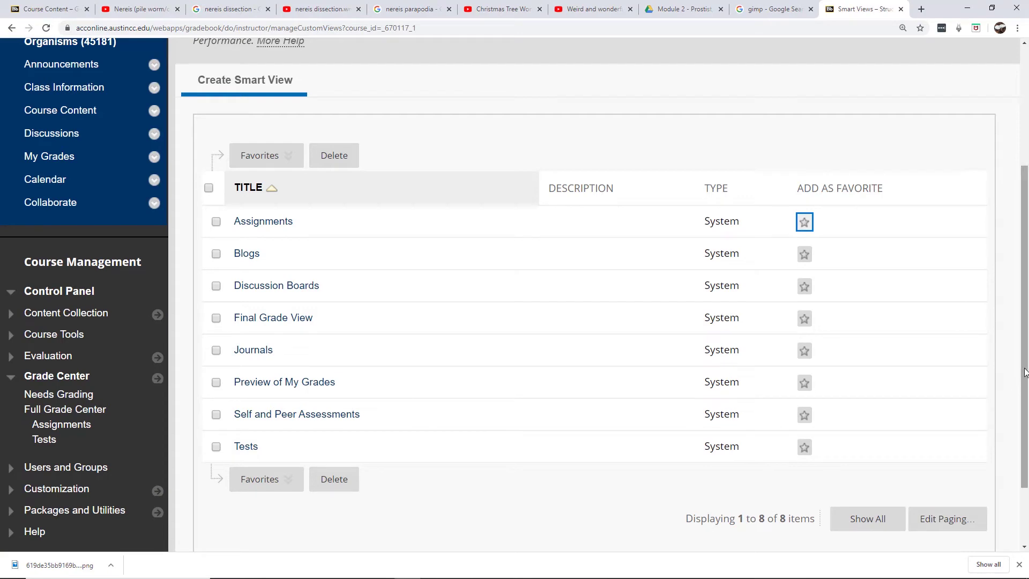
left_click_drag(1026, 366, 1026, 421)
left_click(969, 482)
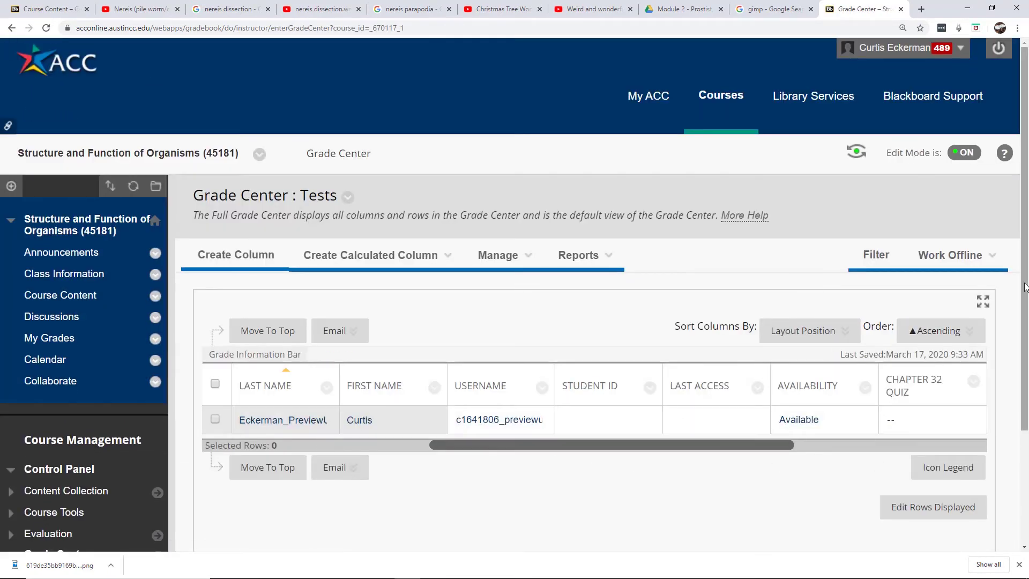
- Open the Full Grade Center and hide the Username column from the instructor view
left_click_drag(1025, 286, 1025, 399)
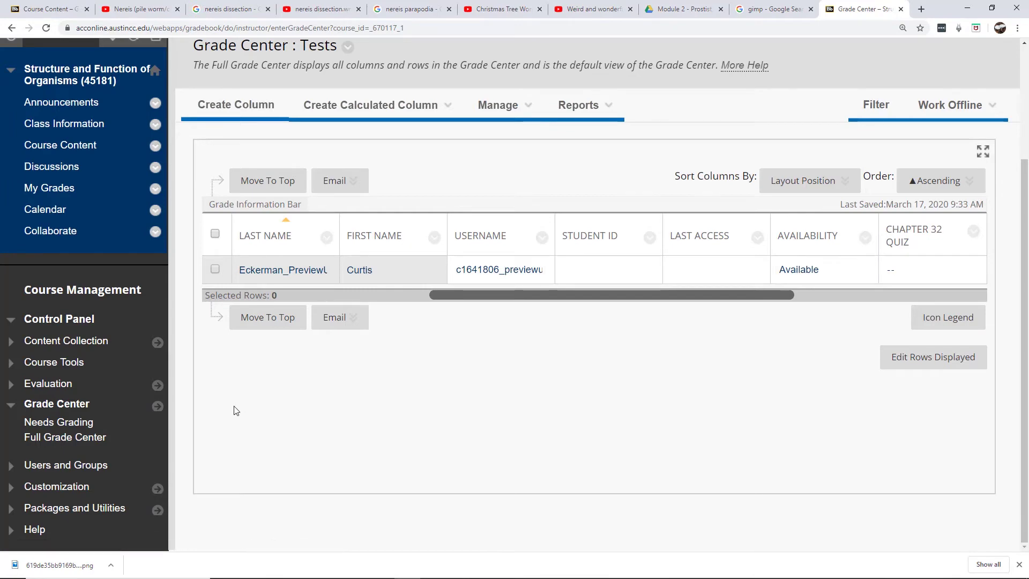
left_click(65, 437)
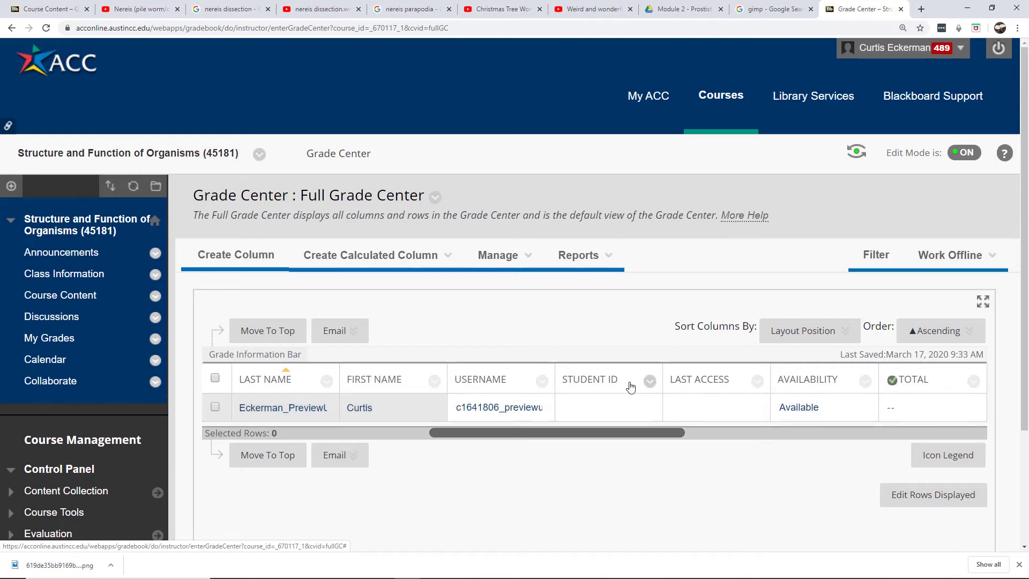
left_click(542, 381)
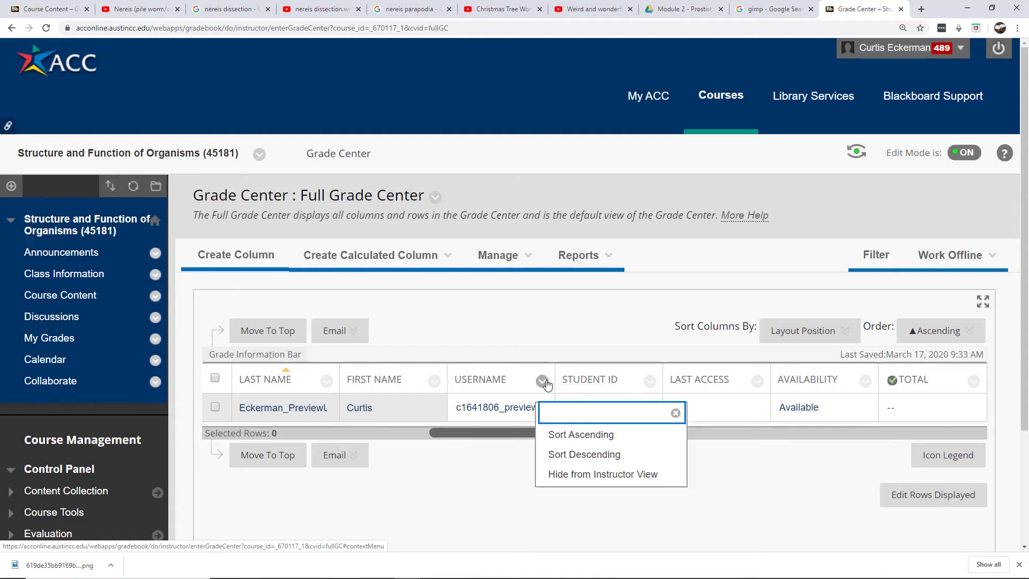
left_click(569, 484)
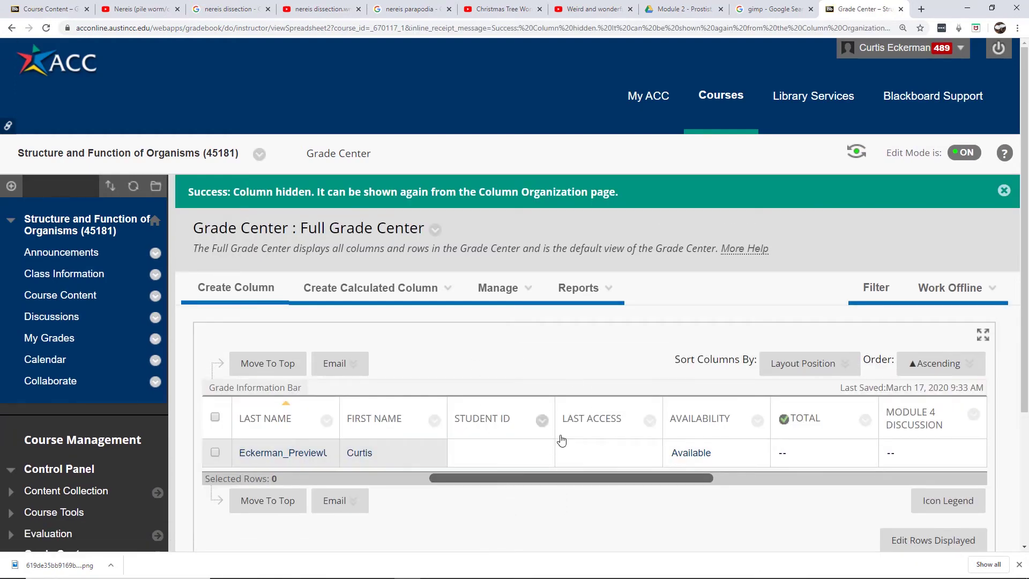
- Open the Grade Center's Column Organization page and look through the columns shown in all views and those not in a grading period
left_click(506, 289)
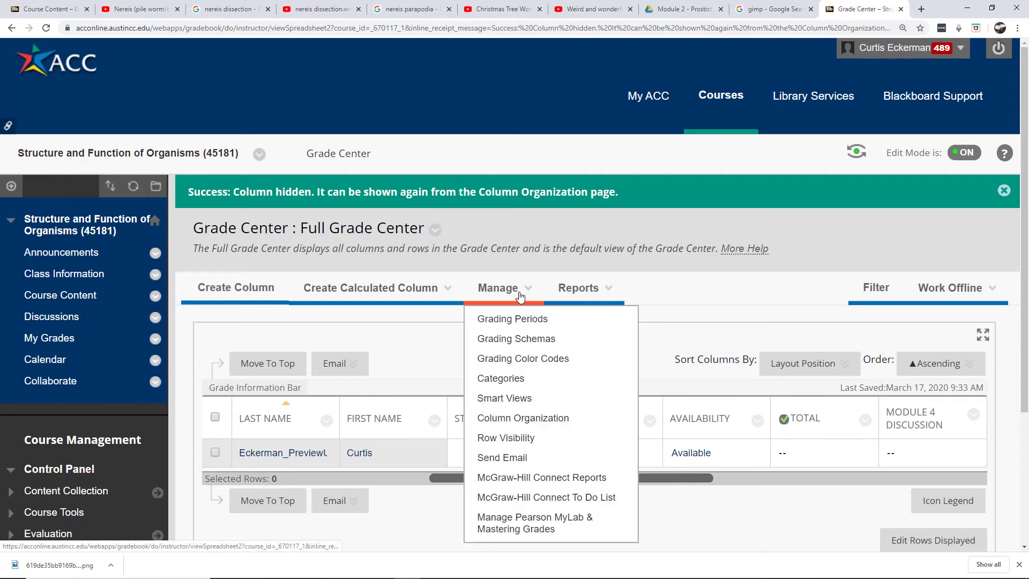
left_click(515, 420)
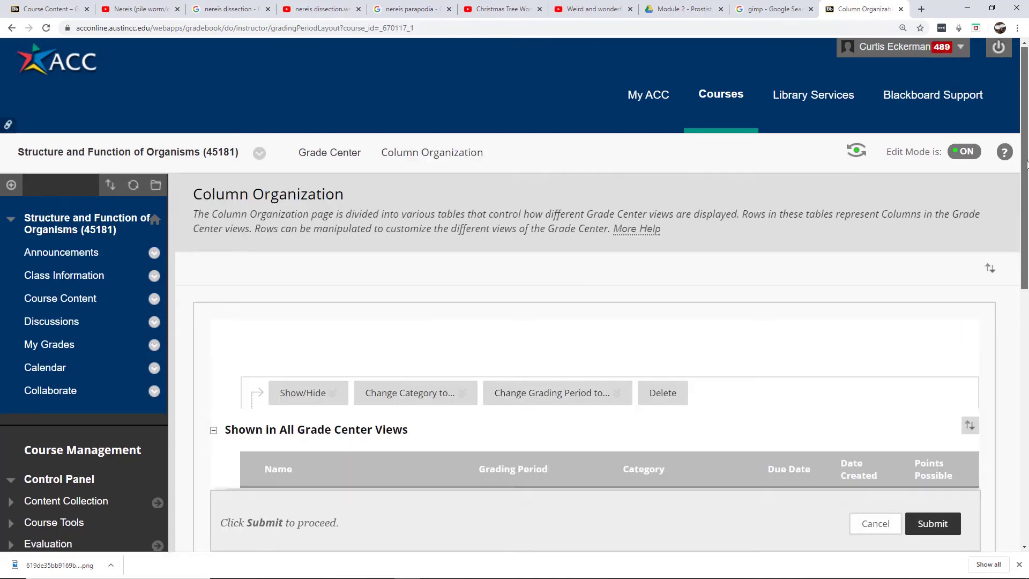
scroll(1006, 353, "down", 7)
scroll(1005, 353, "down", 2)
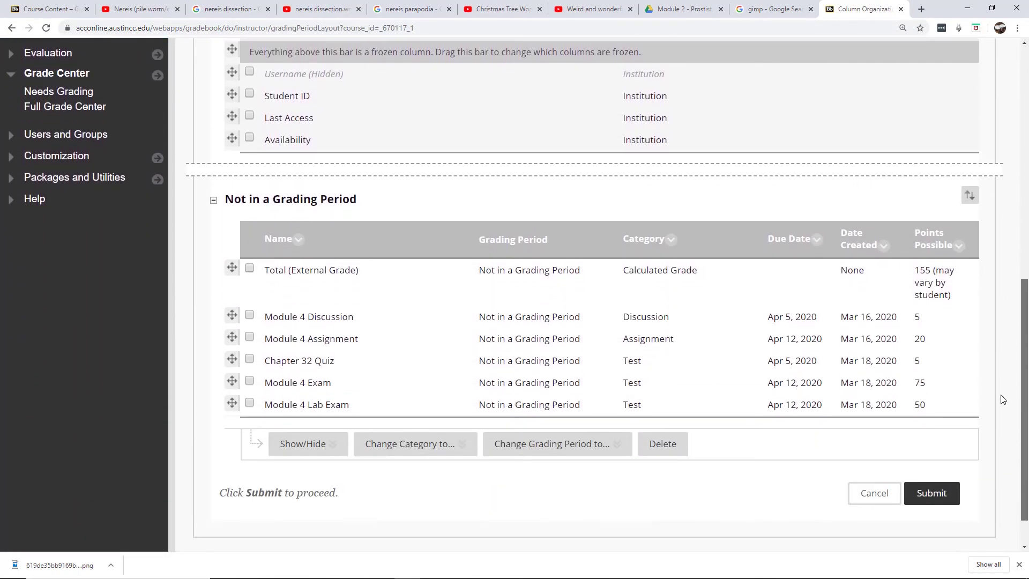
scroll(1013, 375, "up", 3)
left_click_drag(1028, 315, 1028, 306)
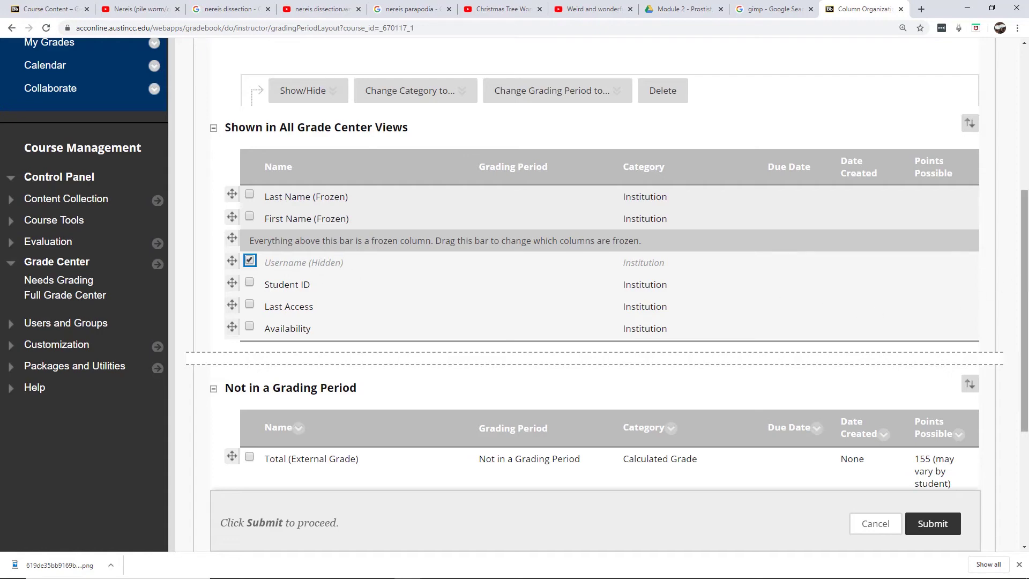
scroll(1013, 280, "down", 3)
scroll(1014, 335, "up", 3)
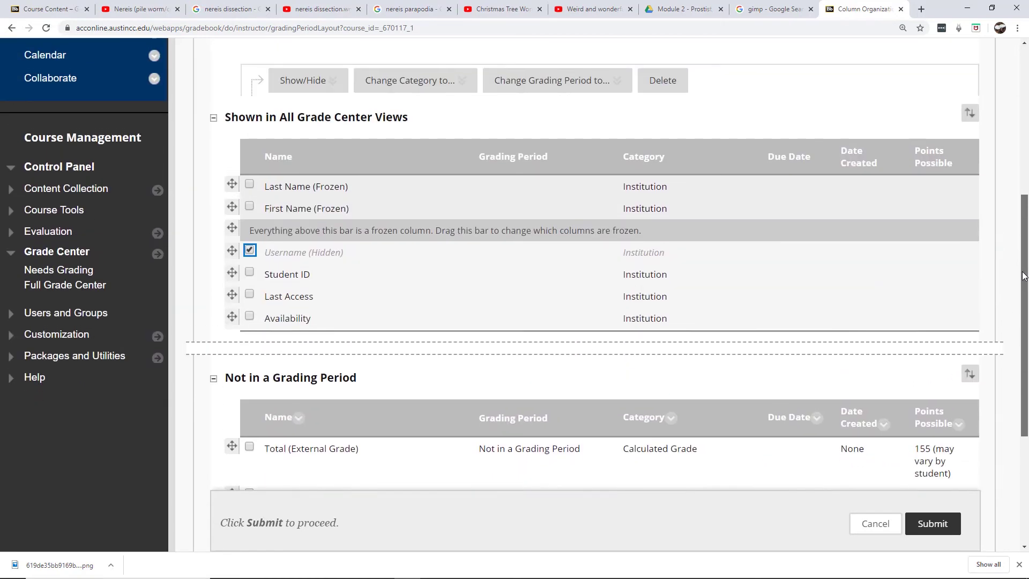
scroll(1000, 345, "down", 4)
scroll(993, 395, "up", 3)
scroll(1010, 302, "up", 2)
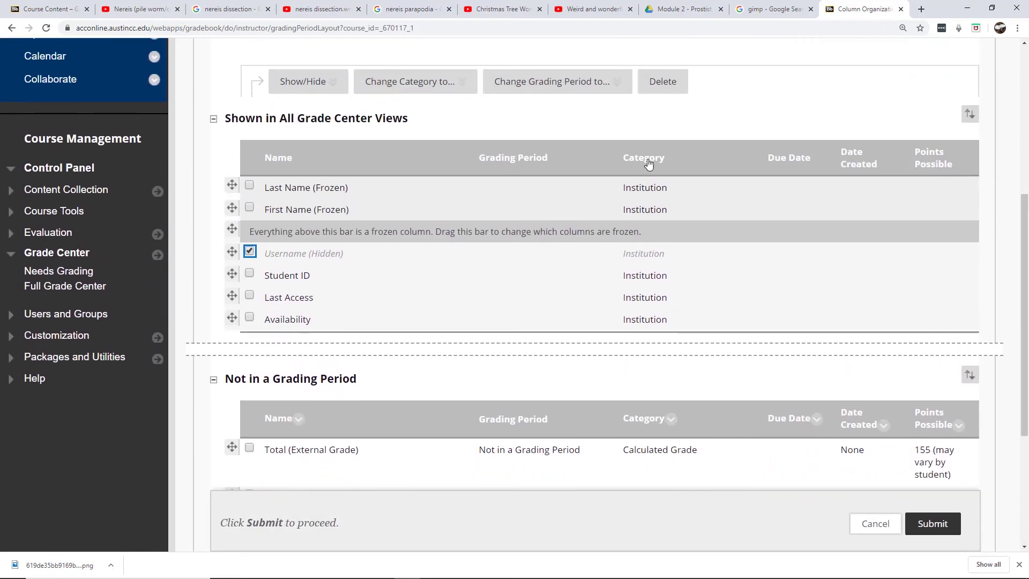
- Apply hiding to the selected Username column, hide the Student ID and Availability columns as well, and submit the column organization
left_click(302, 82)
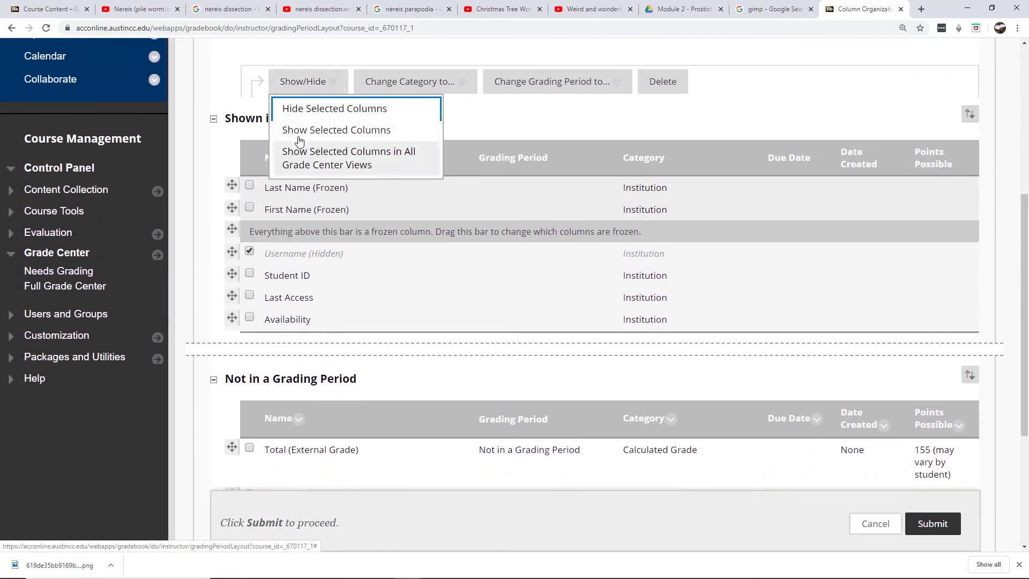
left_click(315, 108)
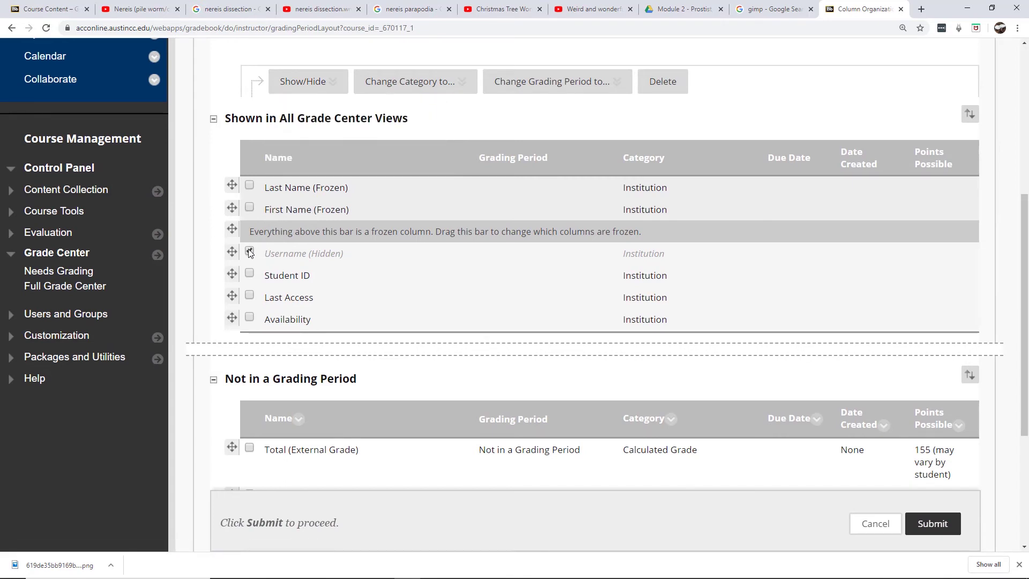
left_click(249, 251)
left_click(250, 274)
left_click(250, 318)
left_click(342, 90)
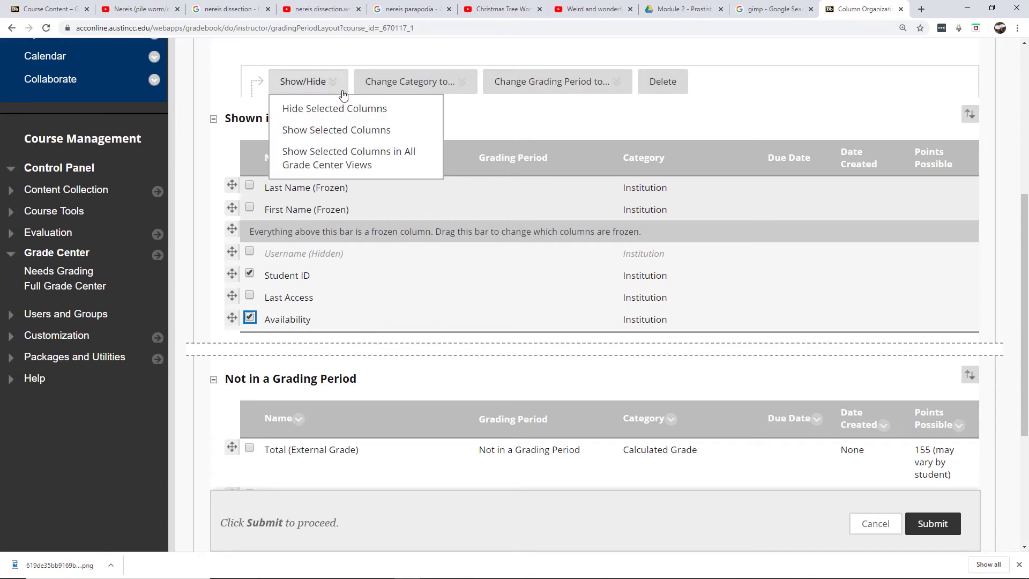
left_click(319, 113)
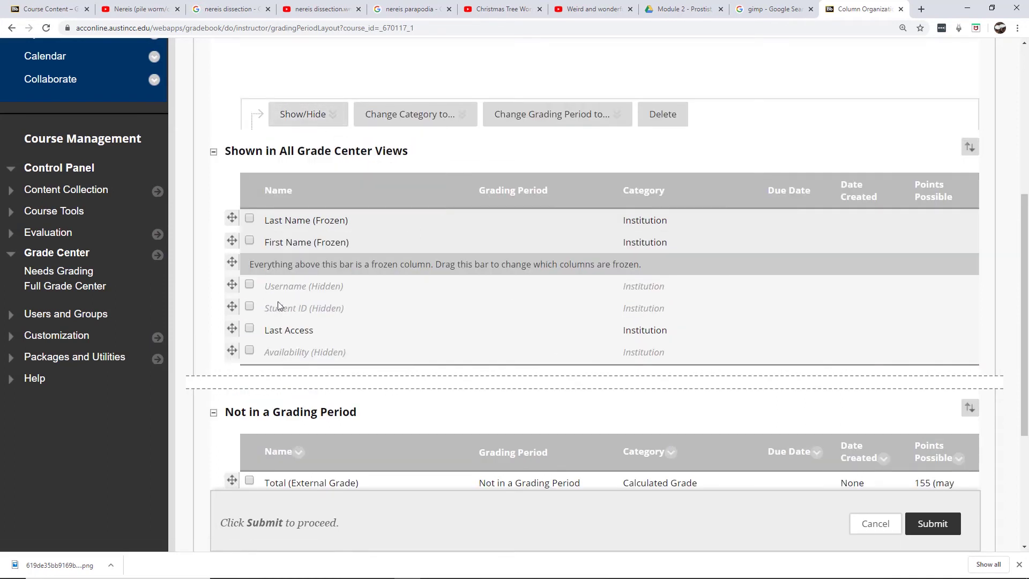
left_click(939, 527)
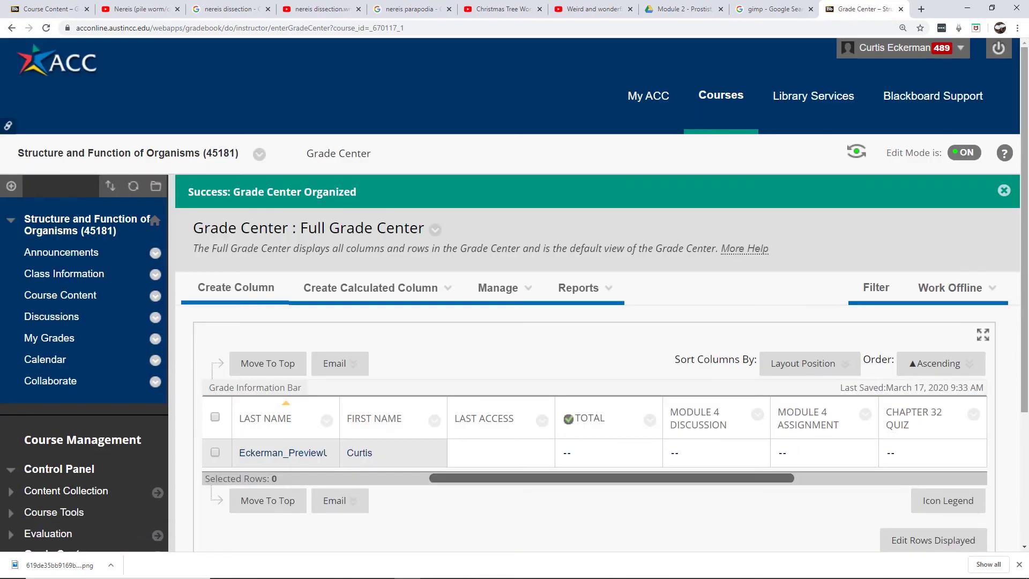
- Hide the Module 4 Discussion and Module 4 Assignment columns from students in the Full Grade Center
scroll(1026, 198, "down", 2)
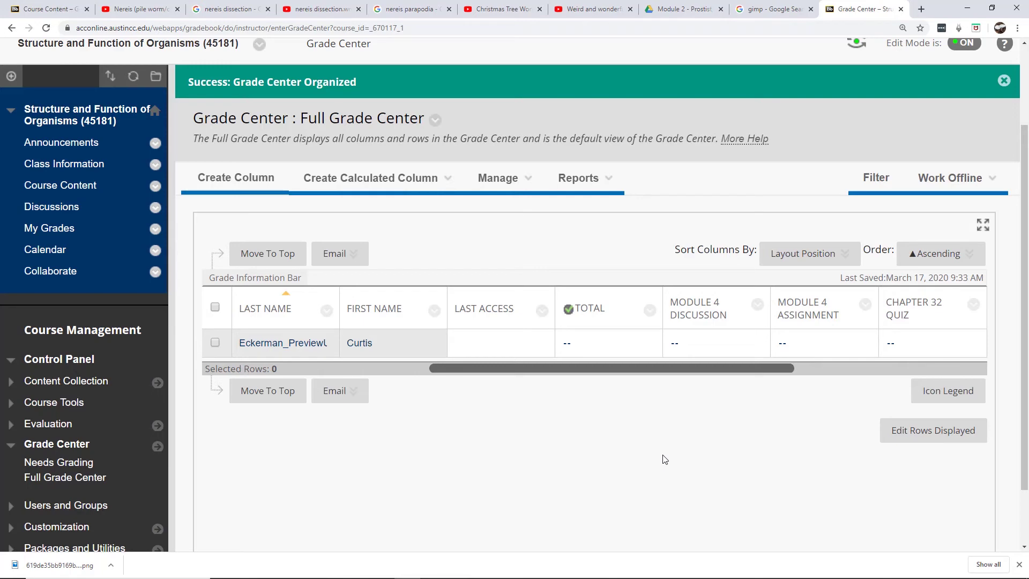
left_click(757, 305)
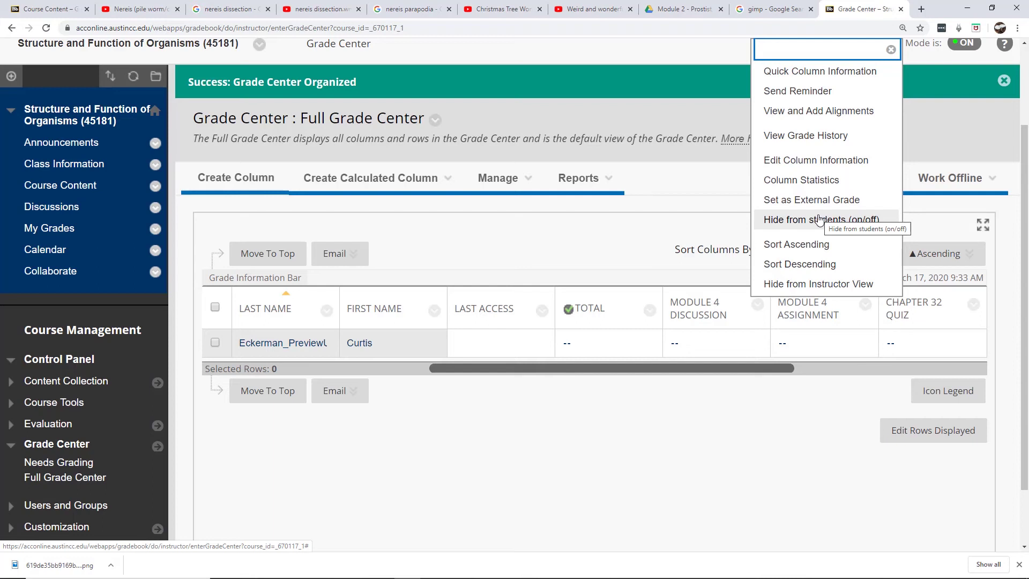
left_click(796, 220)
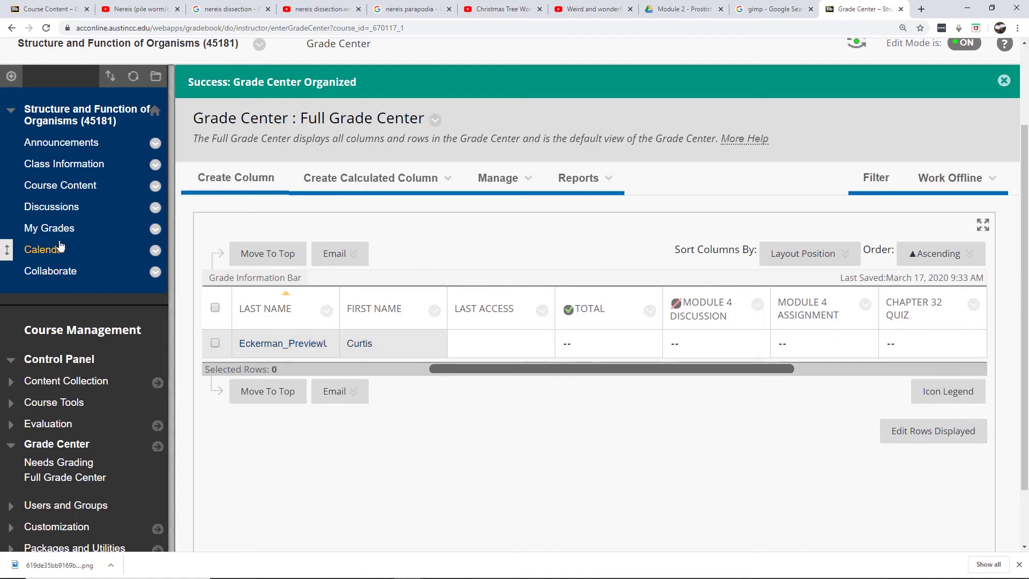
left_click(867, 306)
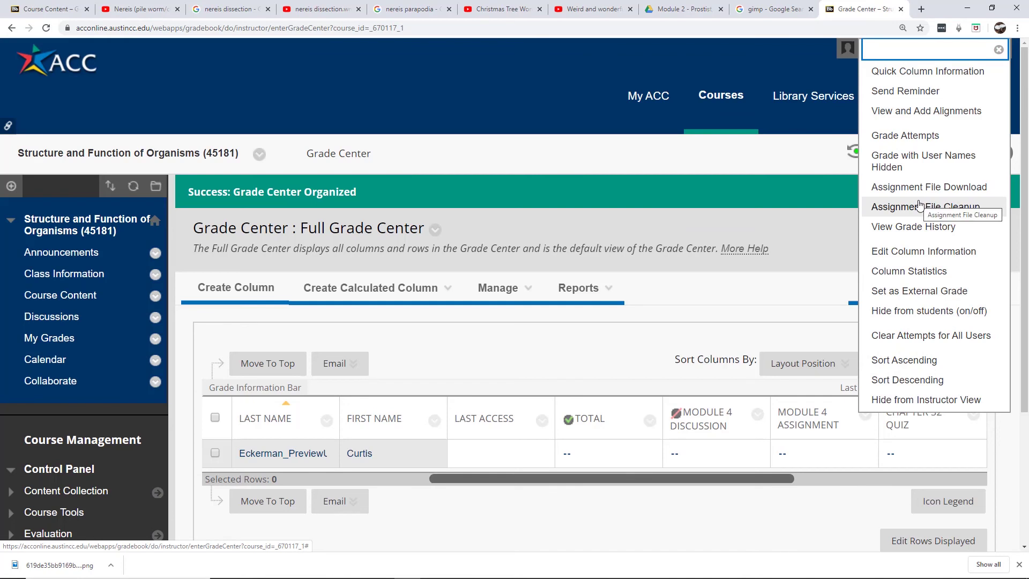
left_click(906, 313)
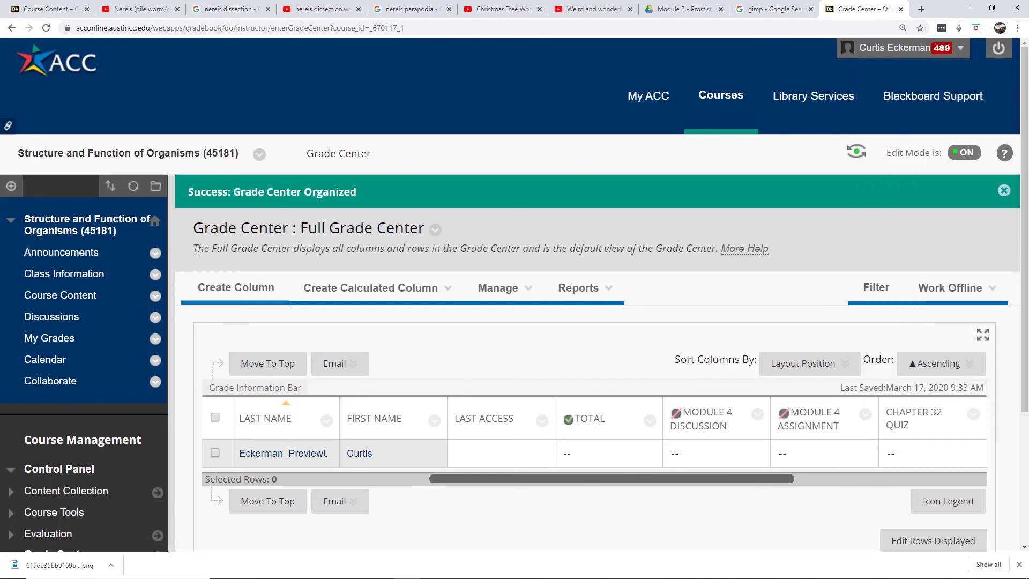
- Check which graded items are listed on the course's My Grades page, and return to the Full Grade Center
left_click(48, 339)
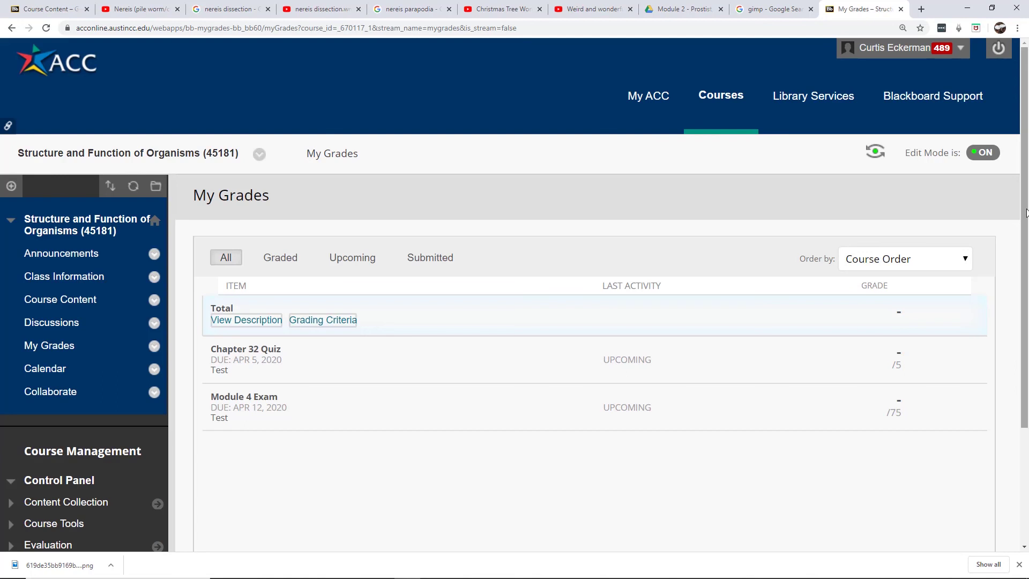
left_click_drag(1025, 212, 1027, 290)
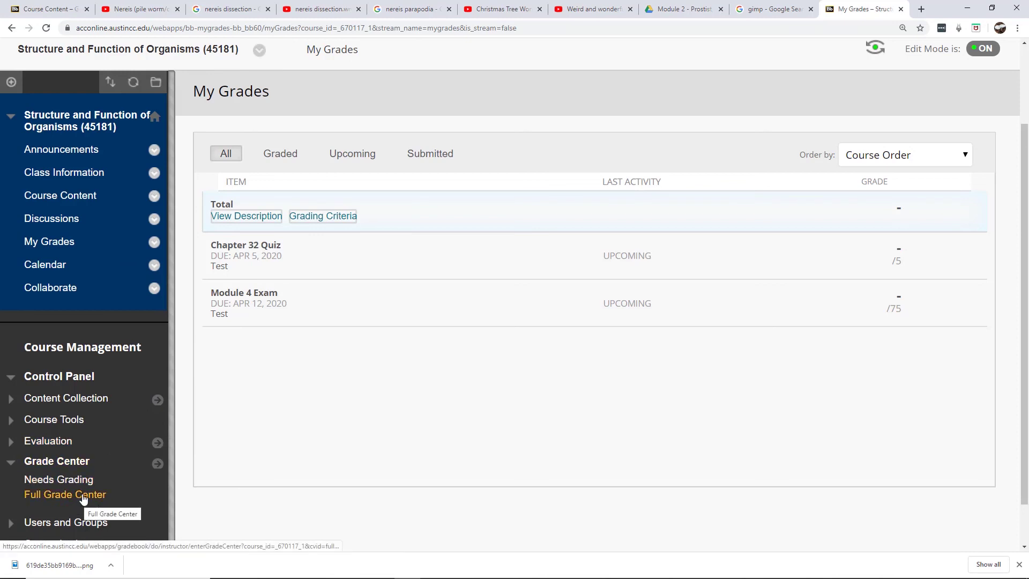
left_click(54, 496)
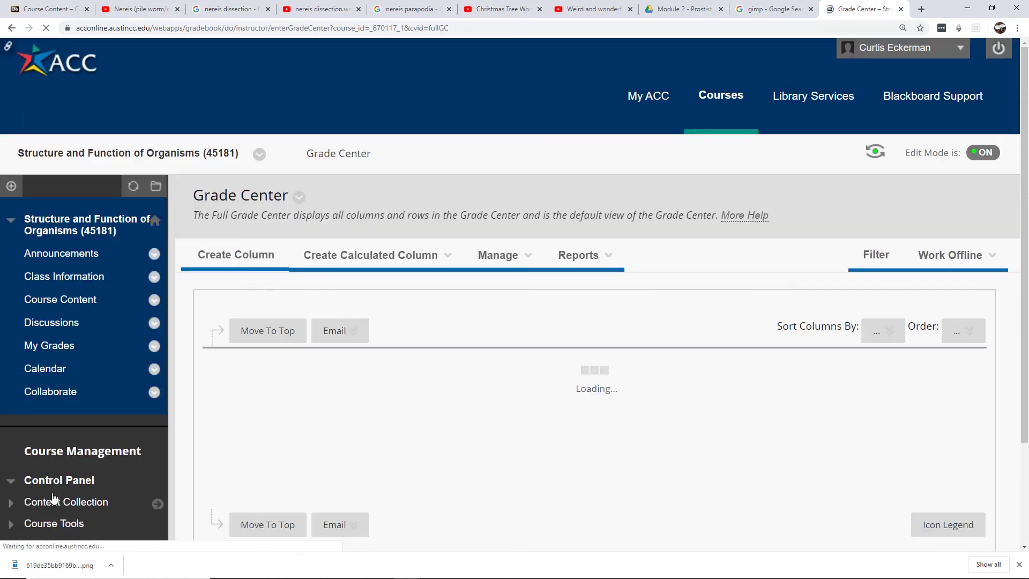